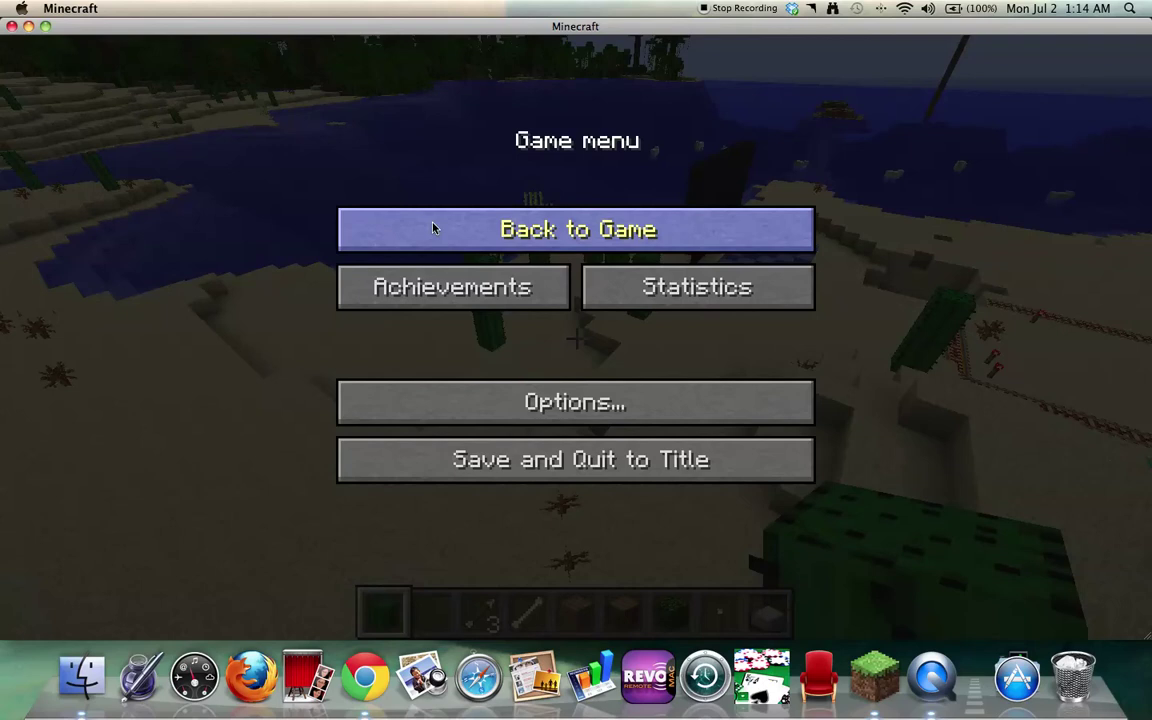
Step: Resume the paused game and walk off the beach toward the bay
click(433, 229)
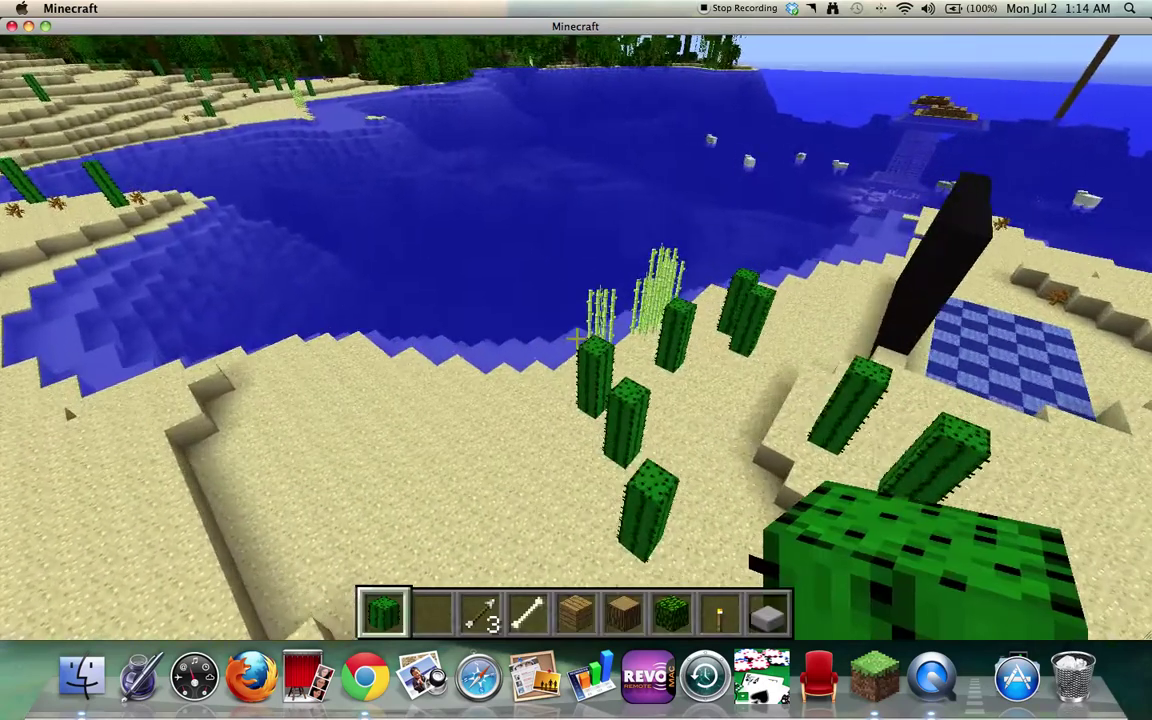
key(w)
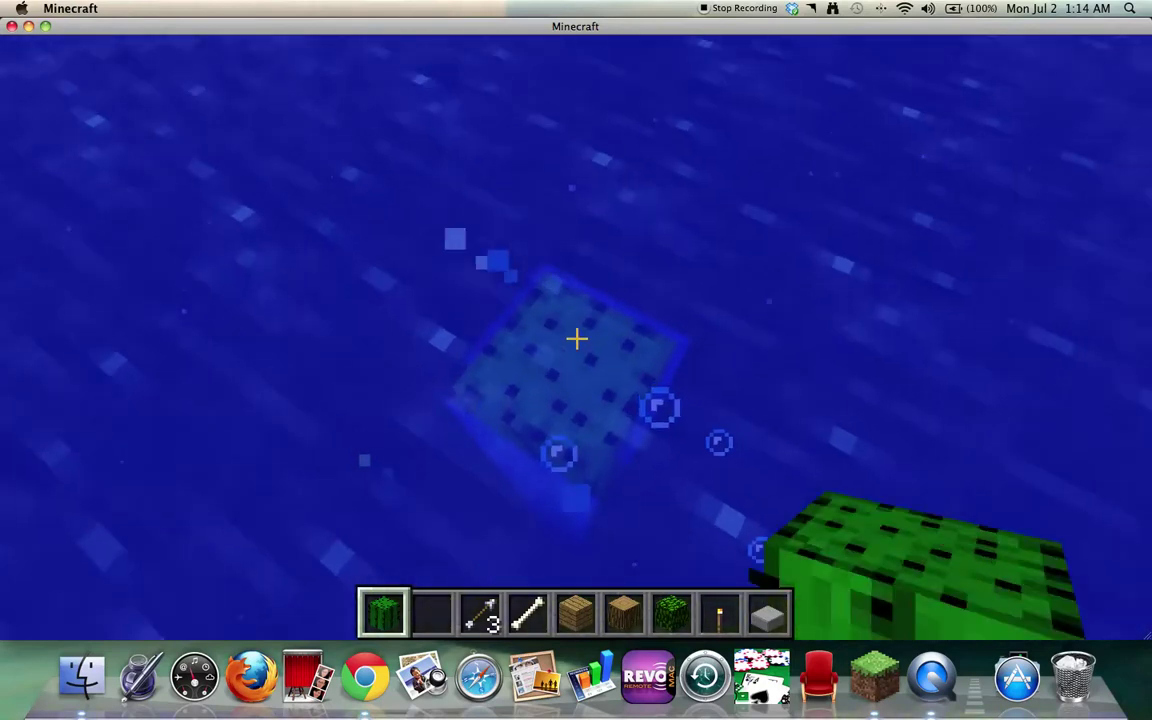
Step: Place the top cactus at the surface, then break two lower column blocks
right_click(576, 339)
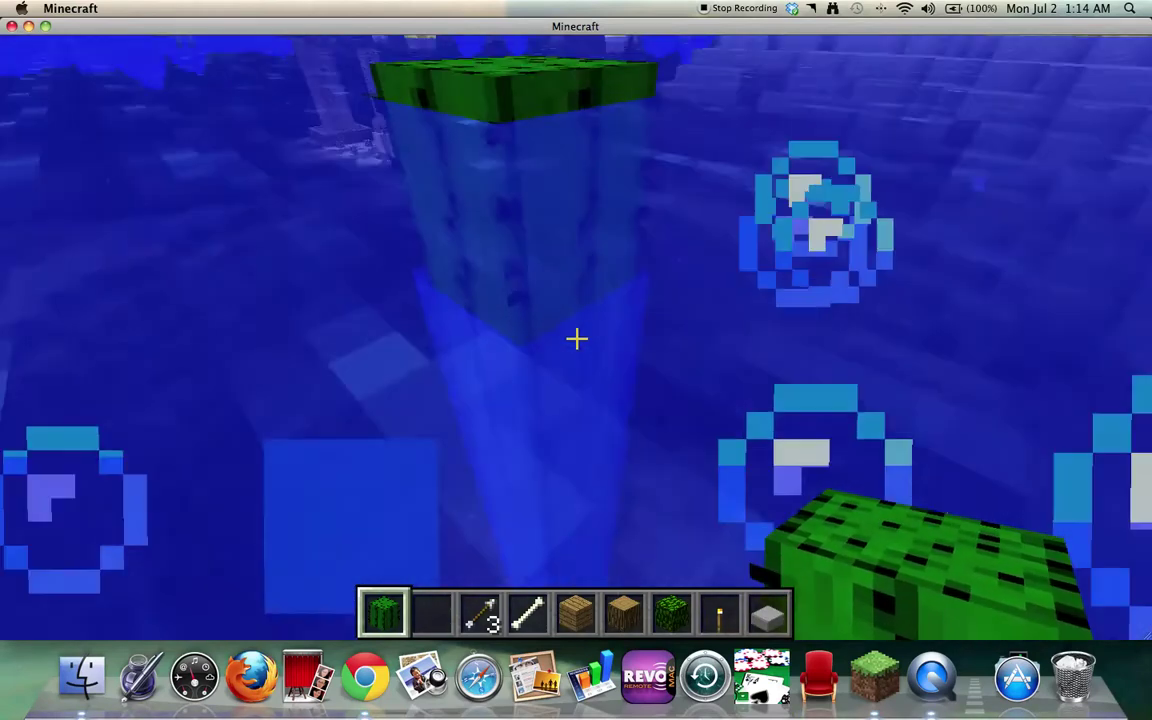
click(576, 339)
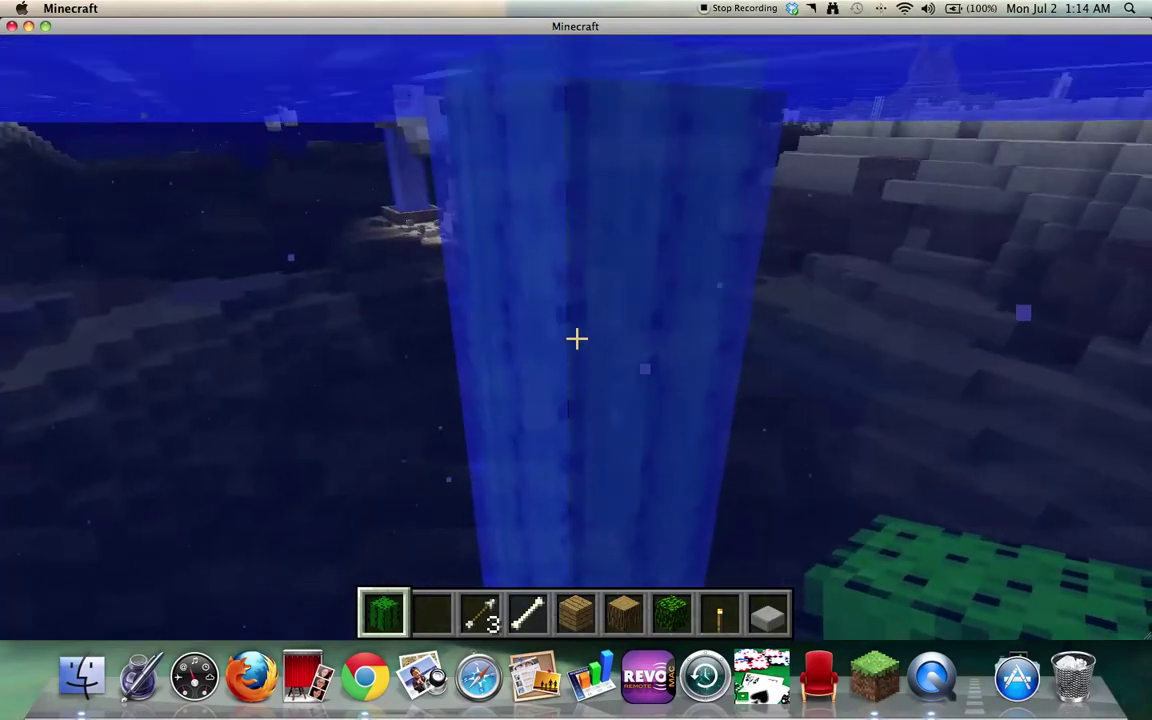
click(576, 339)
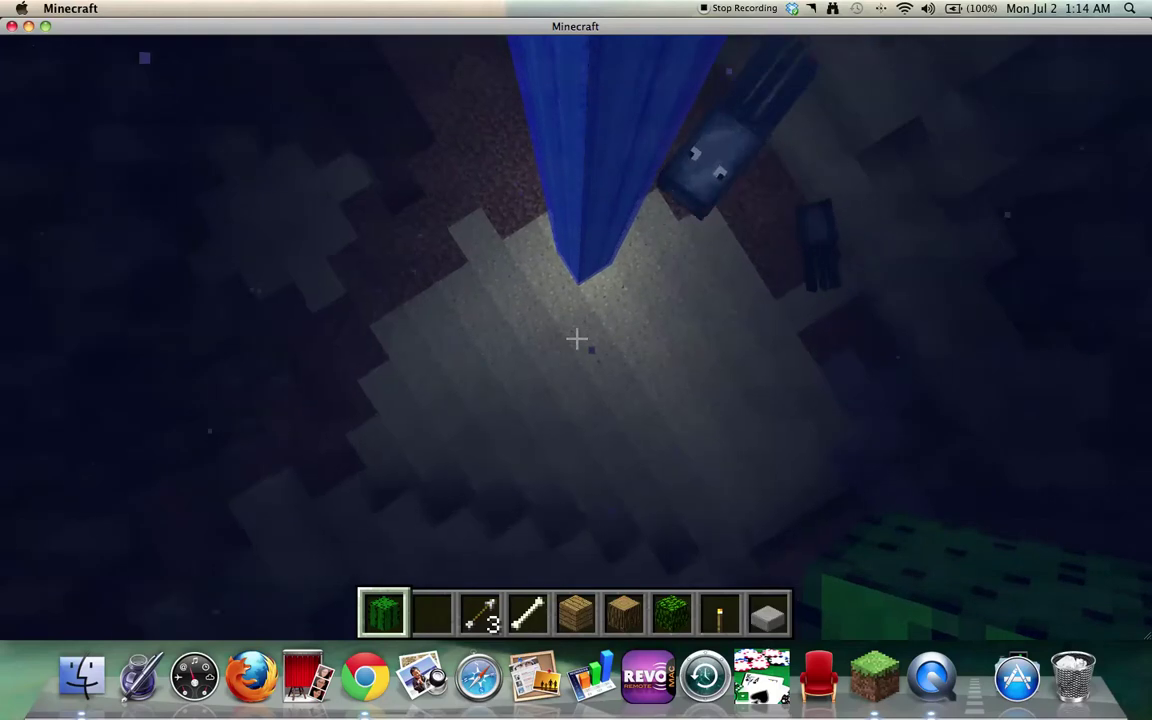
Step: Break the column base and collect its cactus, reaching 16 in the first slot
key(space)
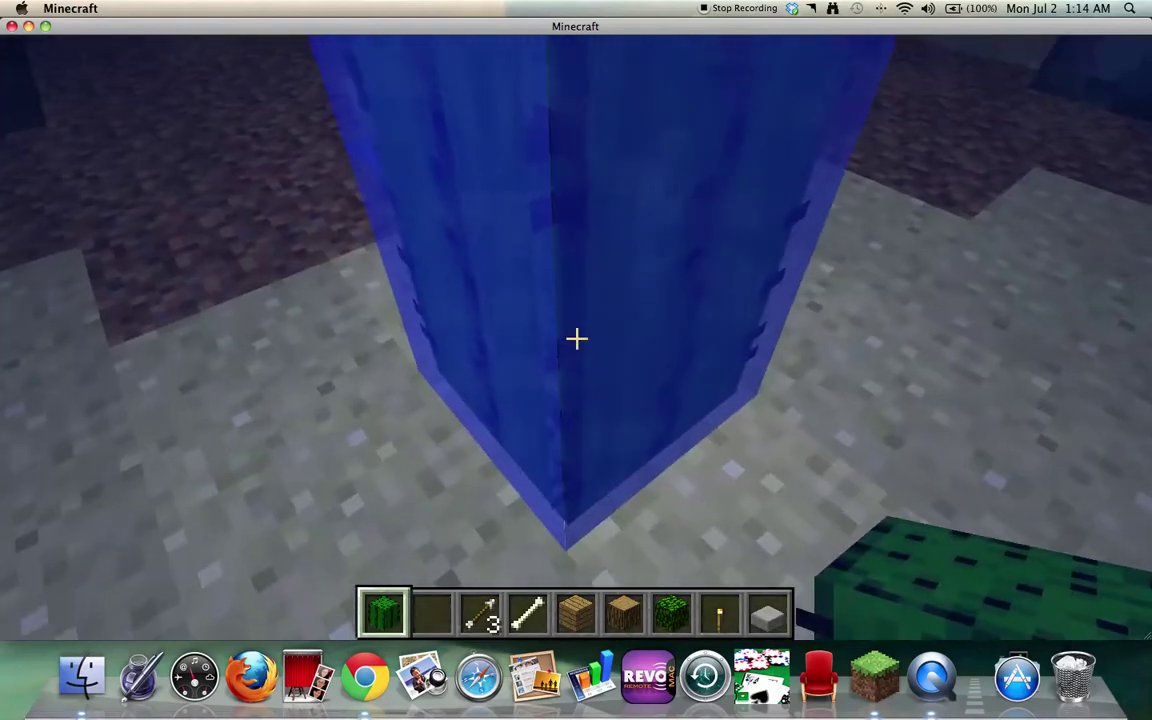
click(576, 339)
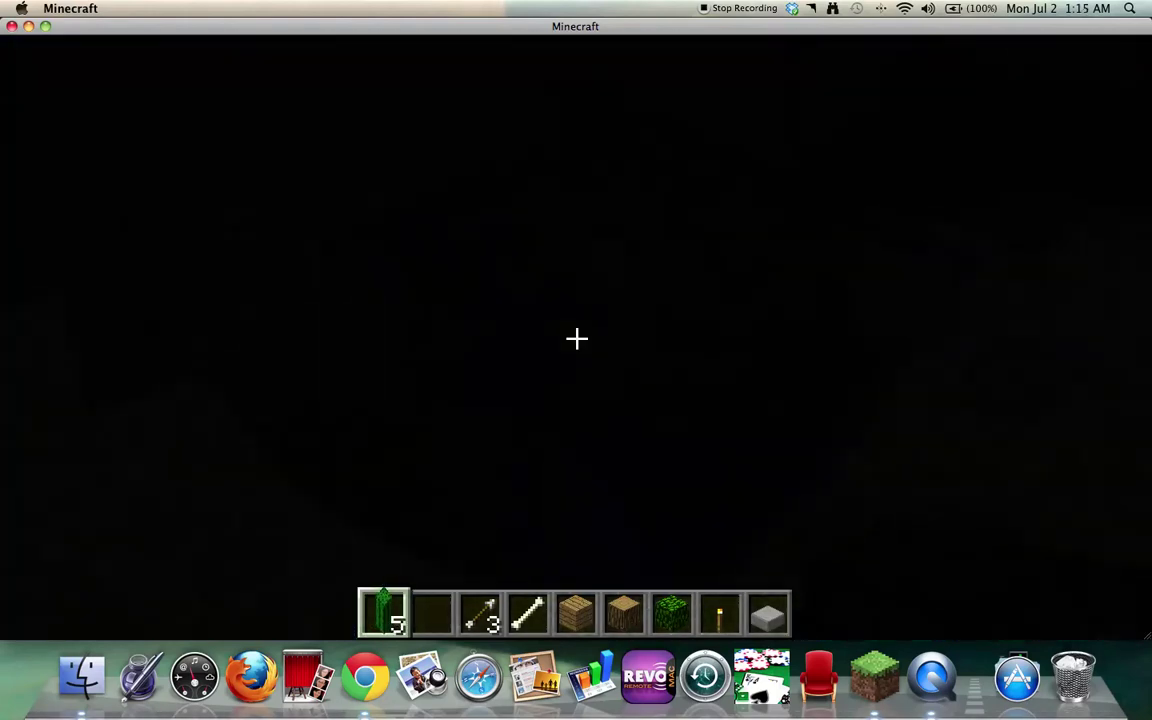
click(576, 339)
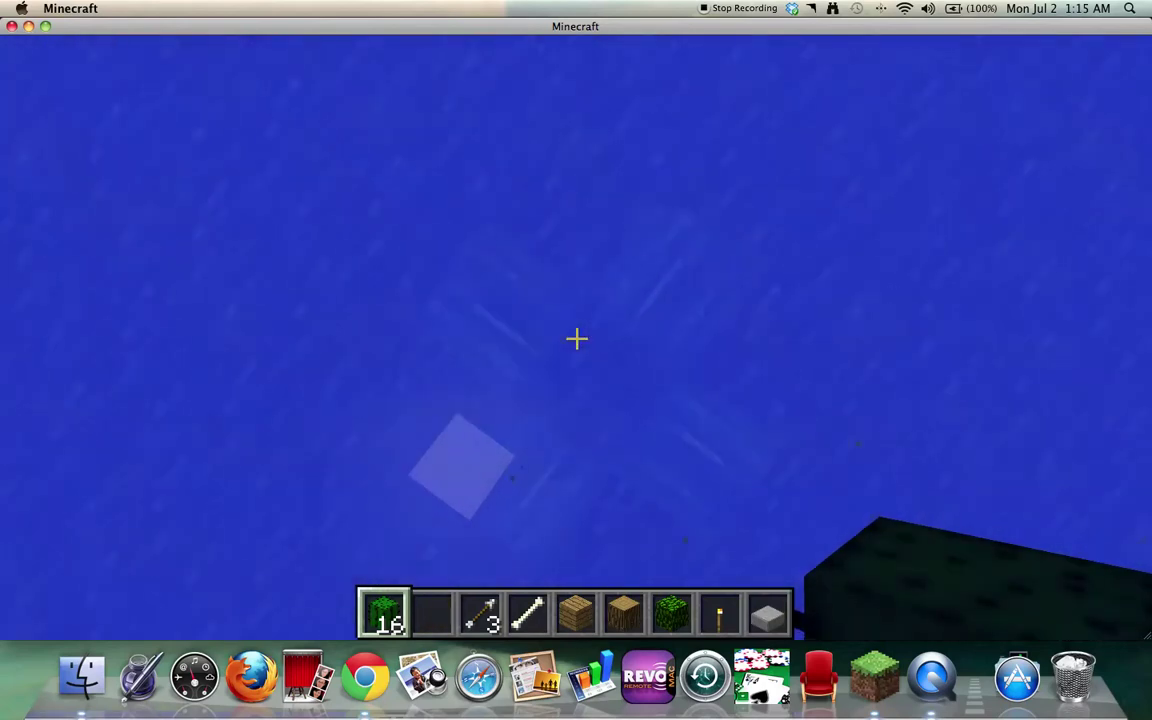
Step: Swim back up toward shore and pause the game so the level saves
key(space)
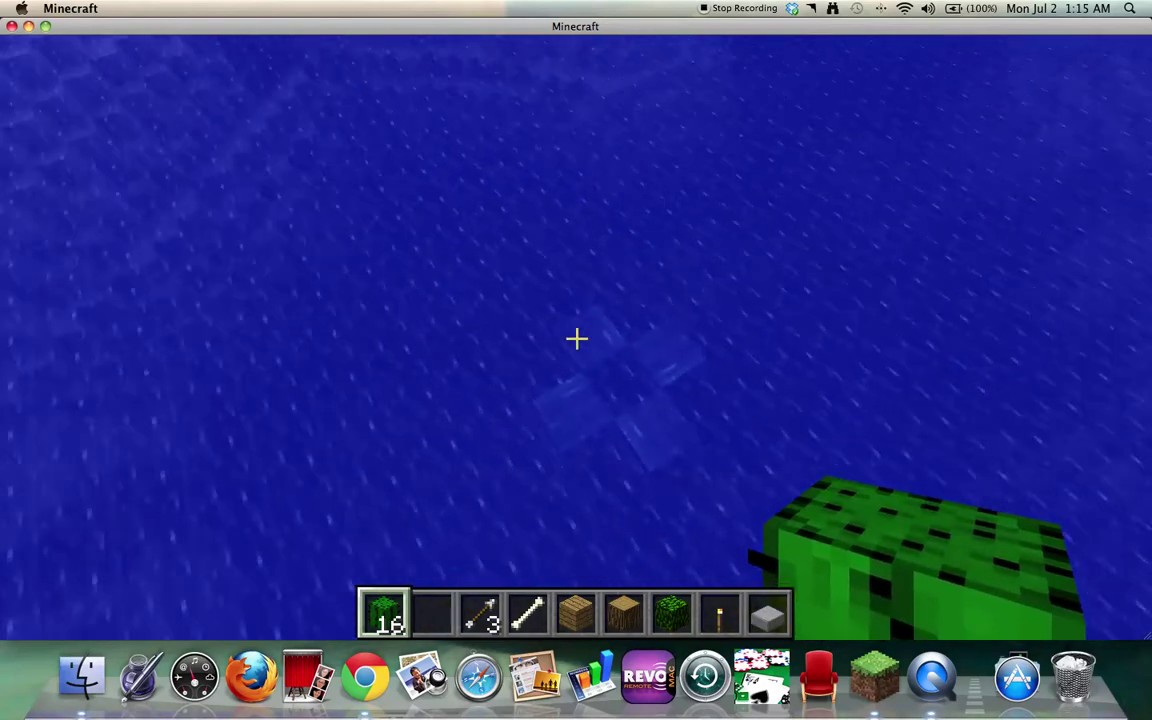
key(w)
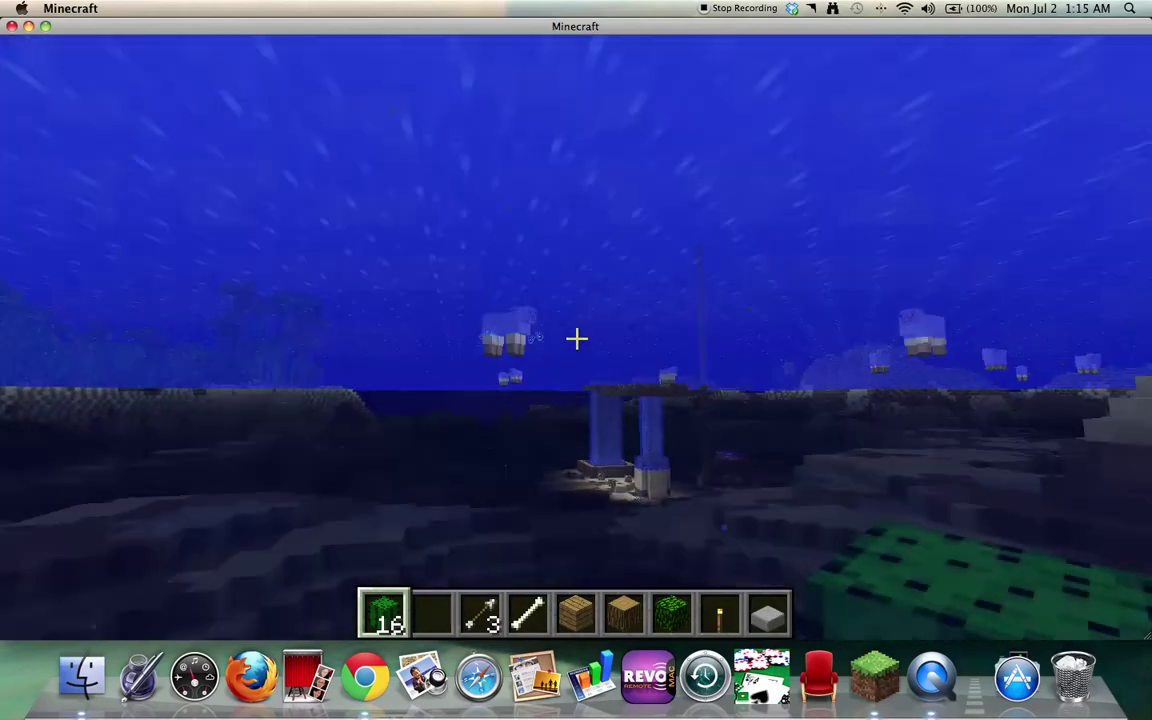
key(space)
key(Escape)
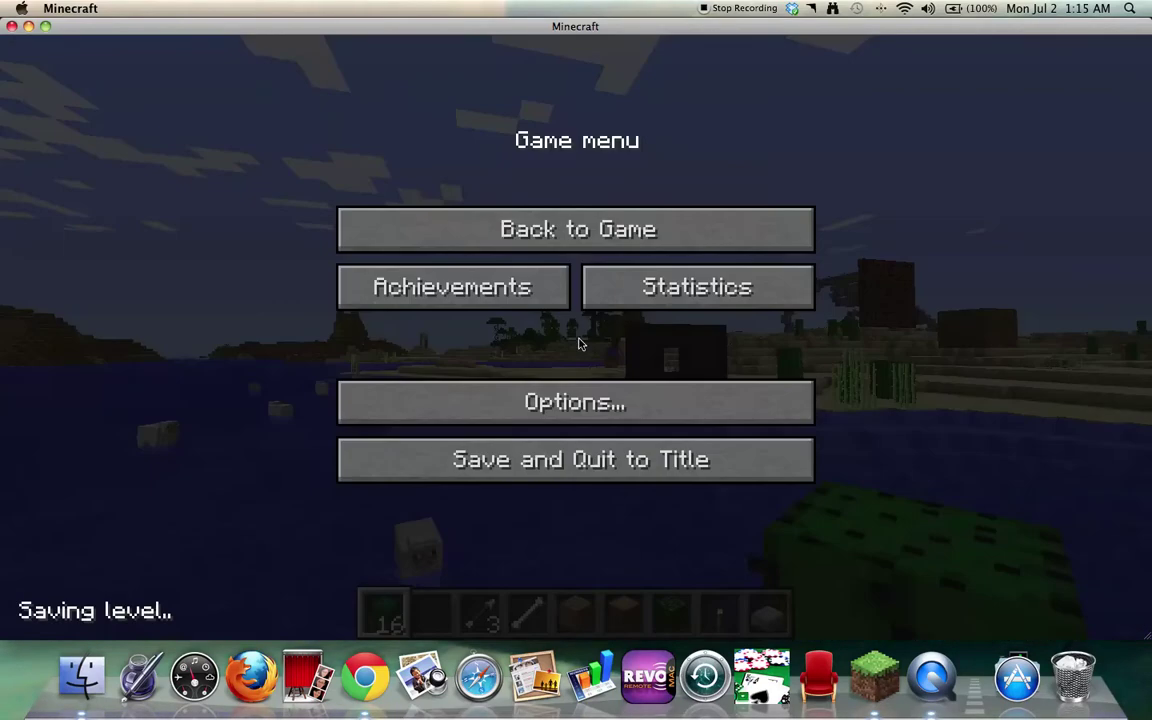